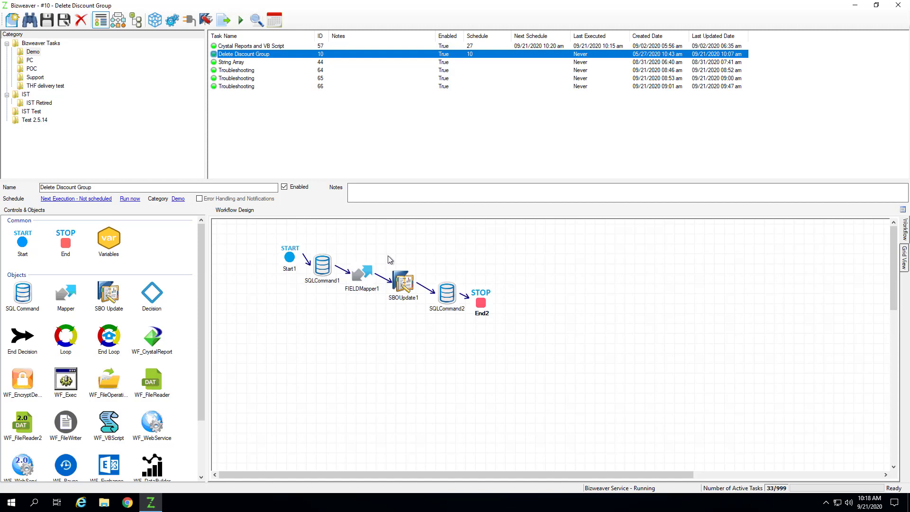
- Open the settings of the FIELDMapper1 mapping object to review its DI connection and datasource, and leave them without changes
{"action": "left_click", "coordinate": [362, 282]}
{"action": "left_click", "coordinate": [402, 281]}
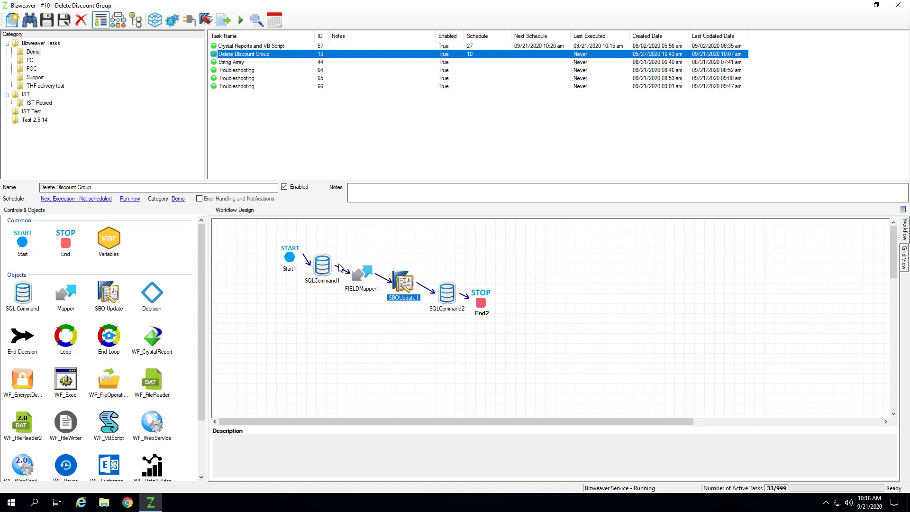
{"action": "left_click", "coordinate": [355, 272]}
{"action": "left_click", "coordinate": [402, 280]}
{"action": "left_click", "coordinate": [365, 276]}
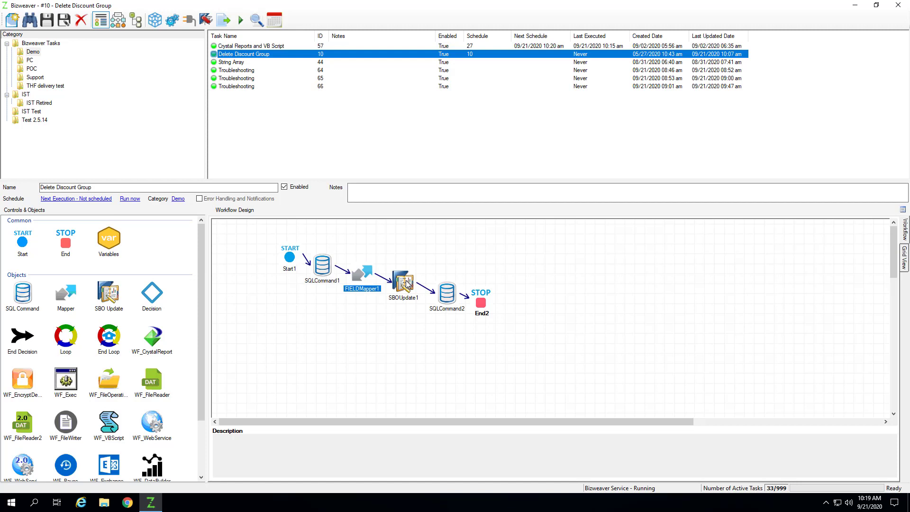
{"action": "double_click", "coordinate": [362, 278]}
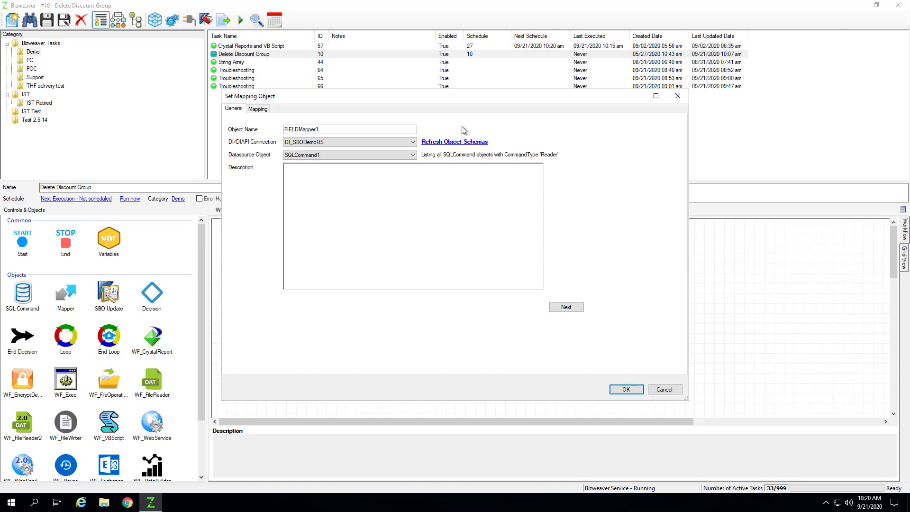
{"action": "left_click", "coordinate": [660, 389]}
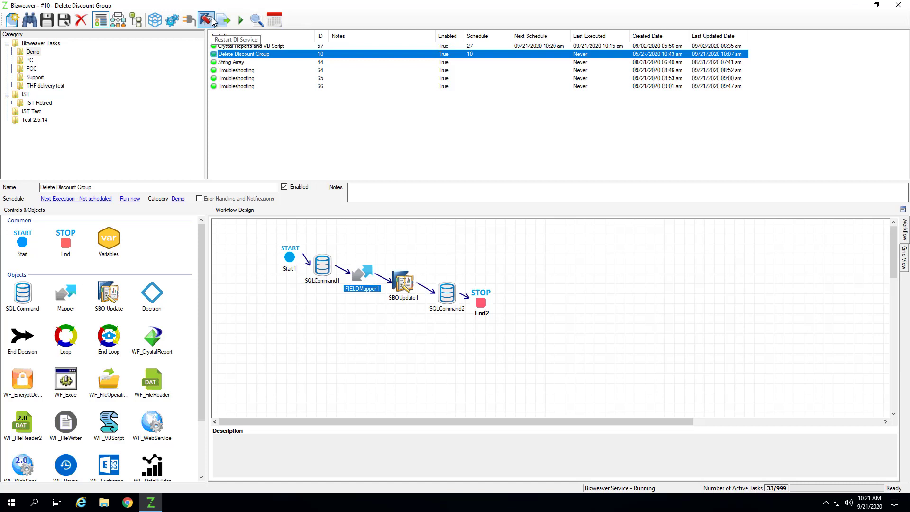
- Open the SAP Business One Service Manager and stop the SBO DI Server service
{"action": "left_click", "coordinate": [827, 503]}
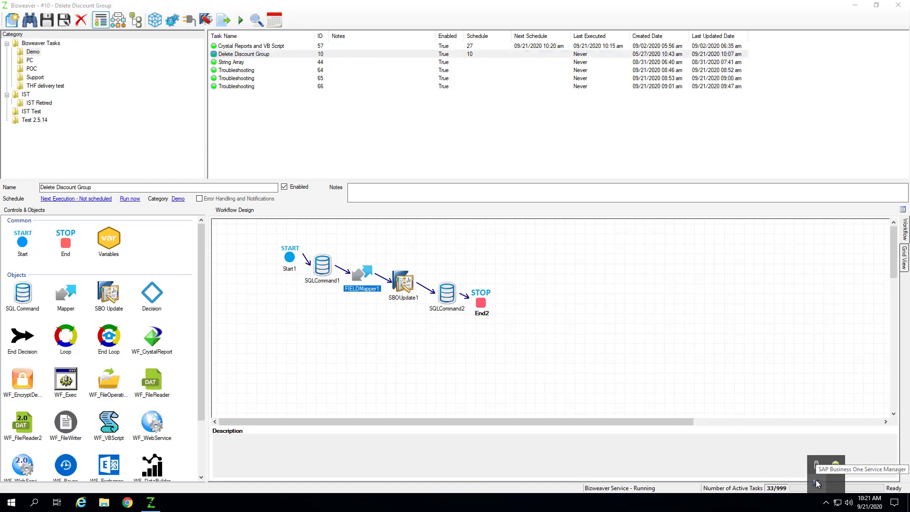
{"action": "double_click", "coordinate": [815, 479]}
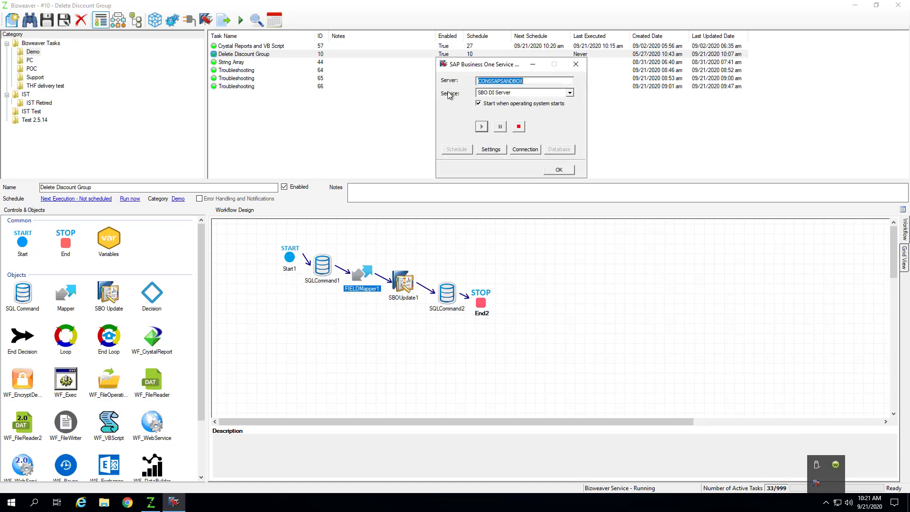
{"action": "left_click", "coordinate": [518, 126]}
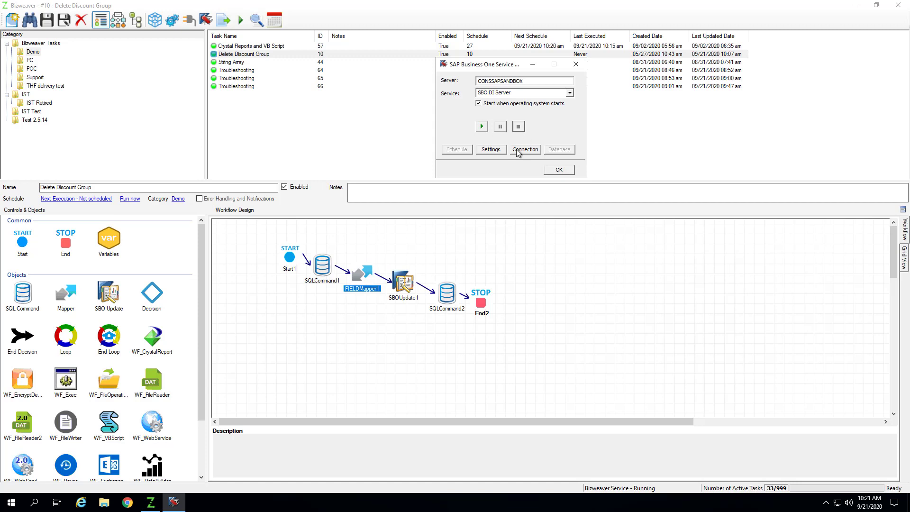
{"action": "left_click", "coordinate": [238, 423]}
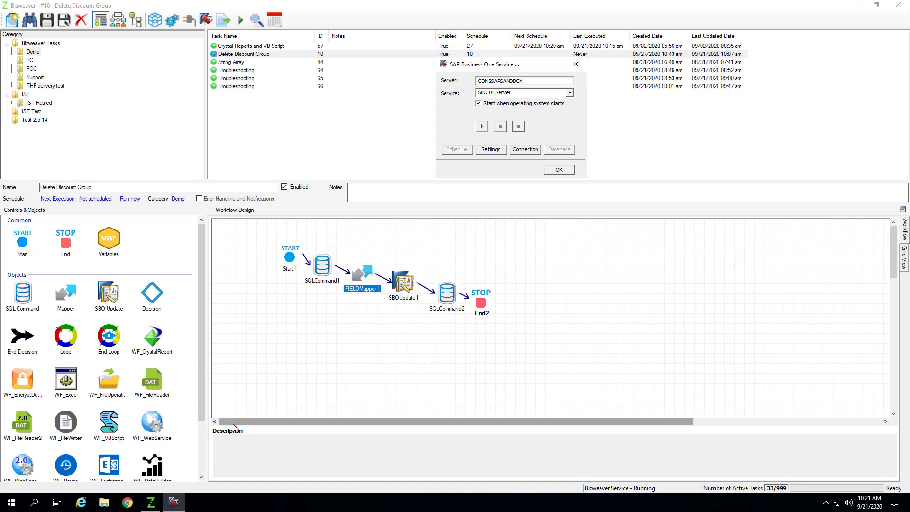
{"action": "left_click", "coordinate": [173, 501]}
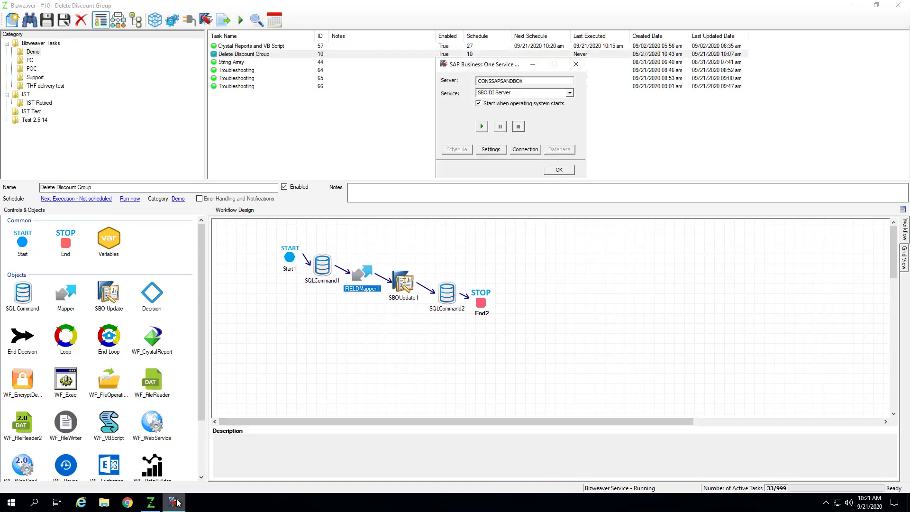
- Switch to File Explorer and open the folder C:\Windows\Temp
{"action": "left_click", "coordinate": [105, 504]}
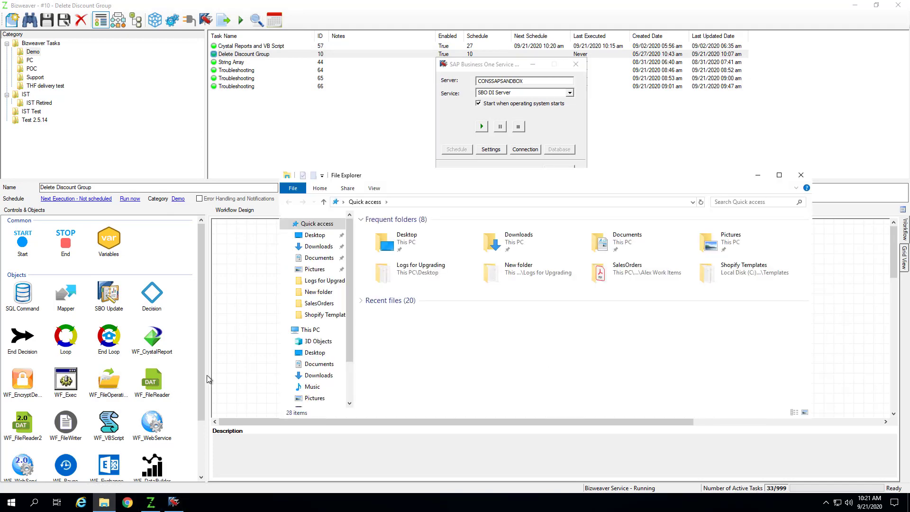
{"action": "left_click", "coordinate": [310, 330]}
{"action": "left_click", "coordinate": [379, 328]}
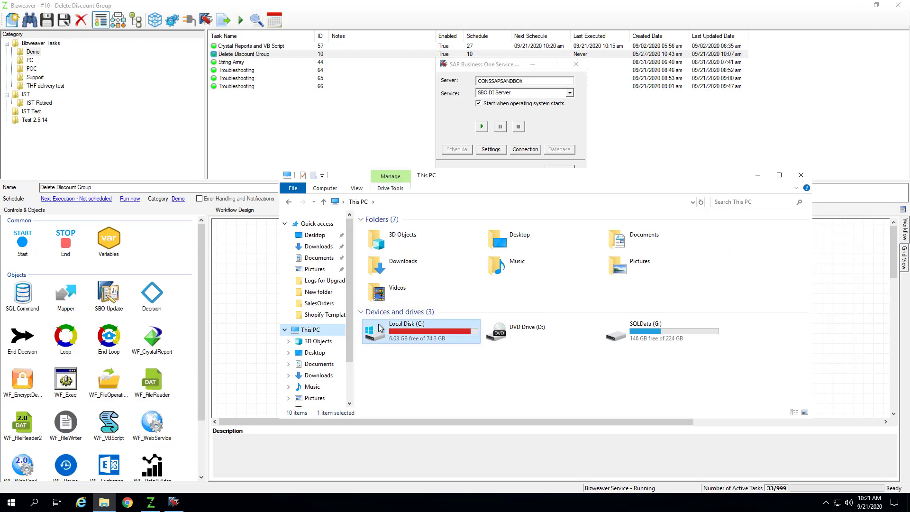
{"action": "double_click", "coordinate": [379, 328]}
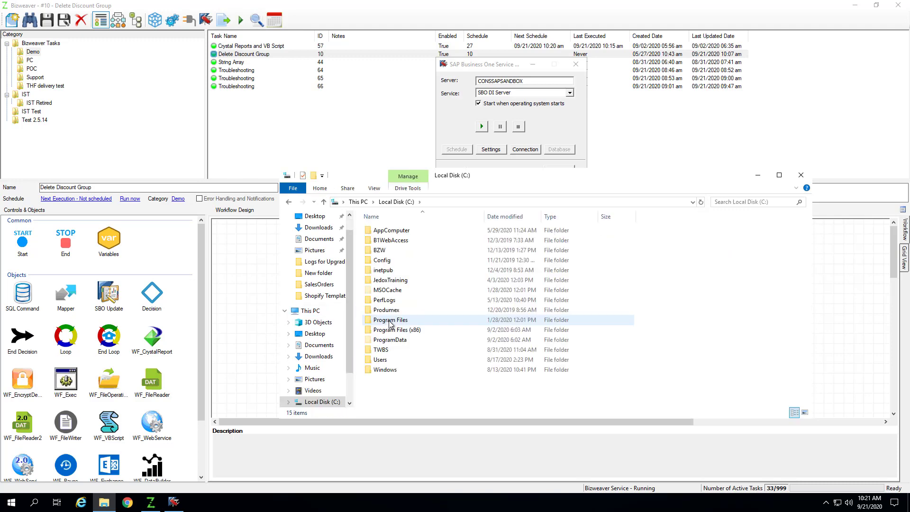
{"action": "double_click", "coordinate": [387, 369]}
{"action": "scroll", "coordinate": [433, 350], "scroll_direction": "down", "scroll_amount": 15}
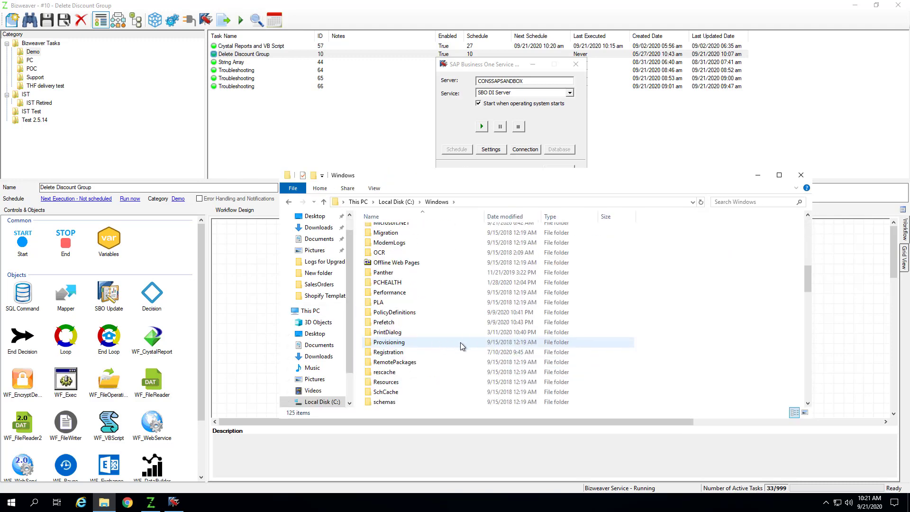
{"action": "scroll", "coordinate": [459, 342], "scroll_direction": "down", "scroll_amount": 8}
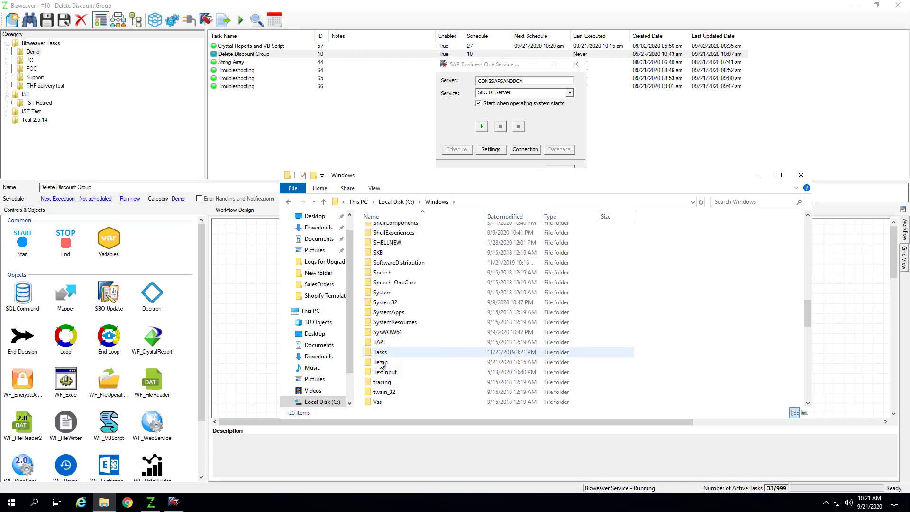
{"action": "double_click", "coordinate": [380, 363]}
- Delete the SM_OBS_DLL folder from C:\Windows\Temp
{"action": "left_click", "coordinate": [454, 251]}
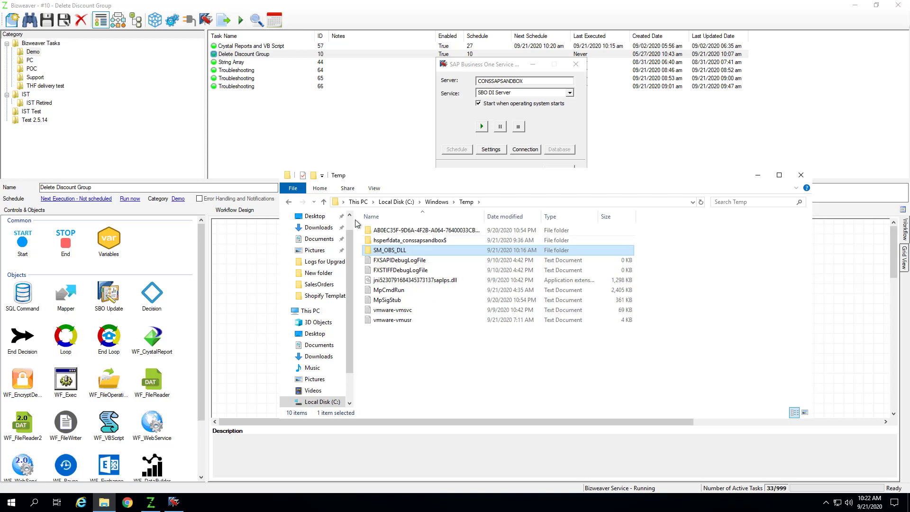
{"action": "right_click", "coordinate": [392, 253]}
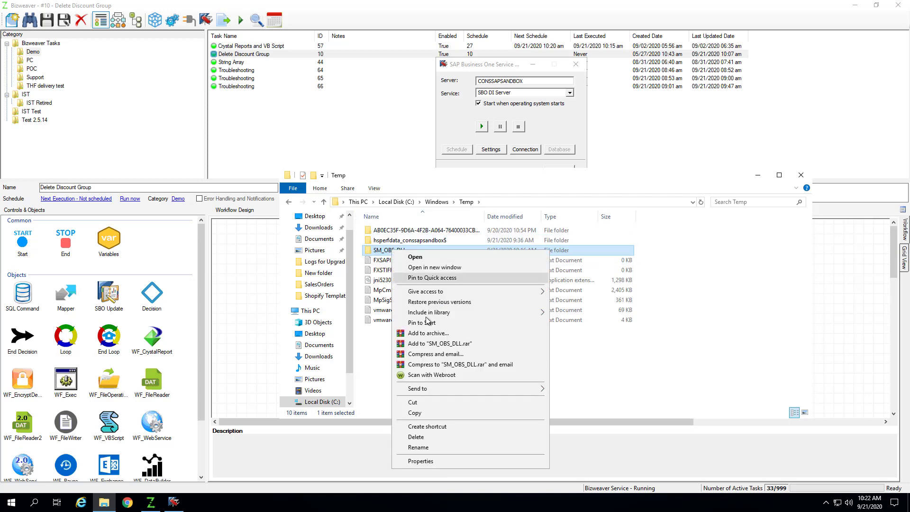
{"action": "left_click", "coordinate": [449, 438]}
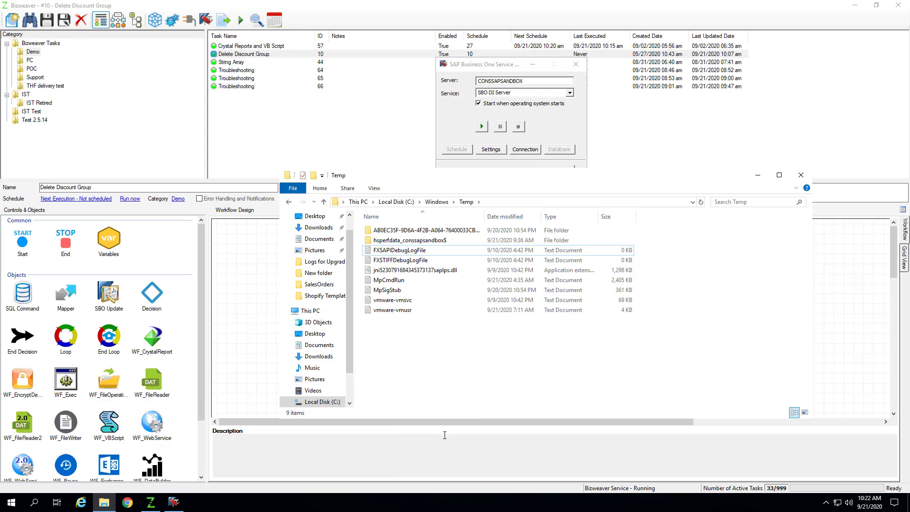
- Start the SBO DI Server service again in the SAP Business One Service Manager
{"action": "left_click", "coordinate": [460, 125]}
{"action": "left_click", "coordinate": [481, 128]}
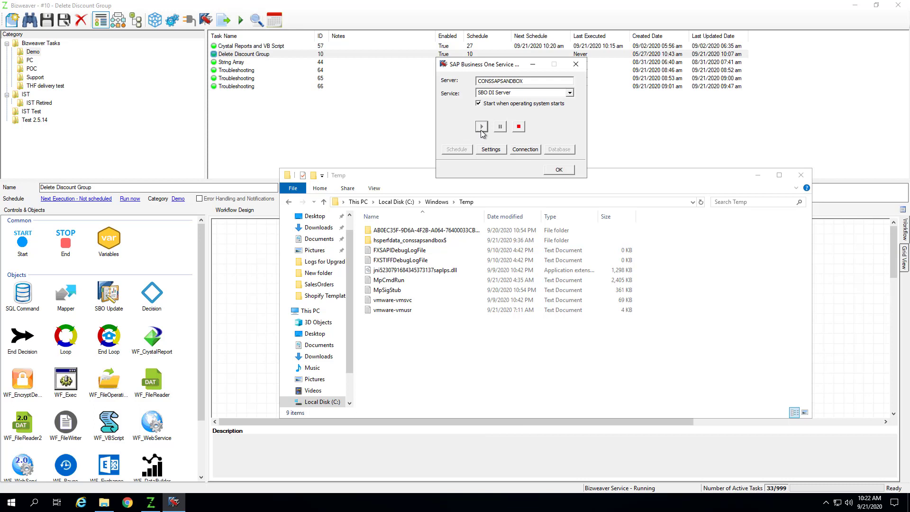
- Exit Bizweaver without saving the modified task, relaunch it and allow it to make changes to the device
{"action": "left_click", "coordinate": [637, 137]}
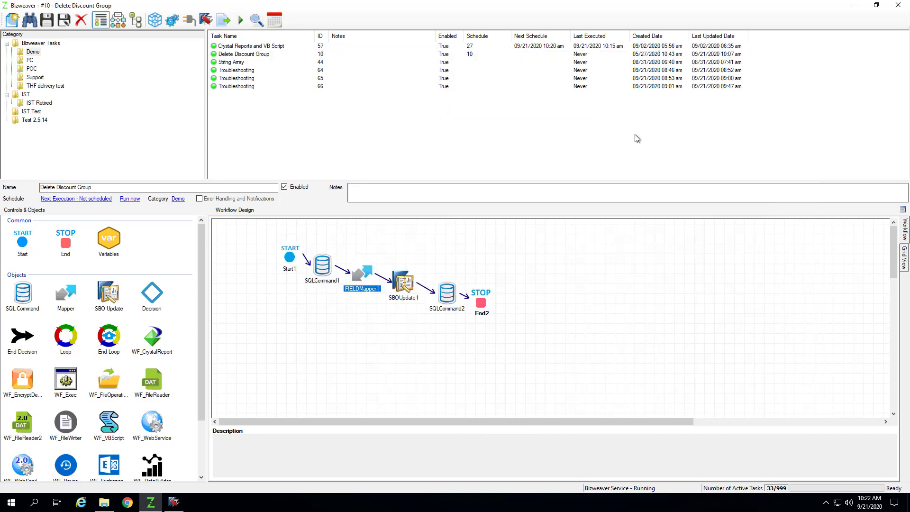
{"action": "left_click", "coordinate": [898, 5]}
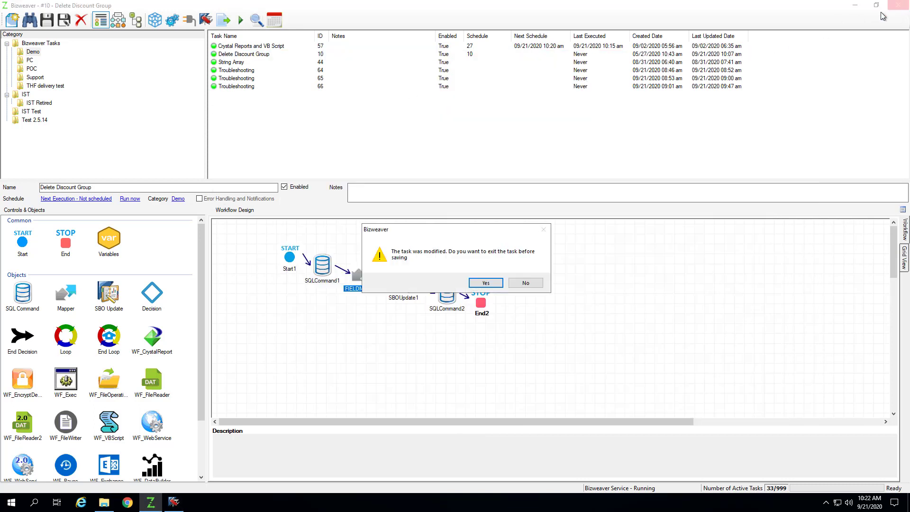
{"action": "left_click", "coordinate": [486, 283]}
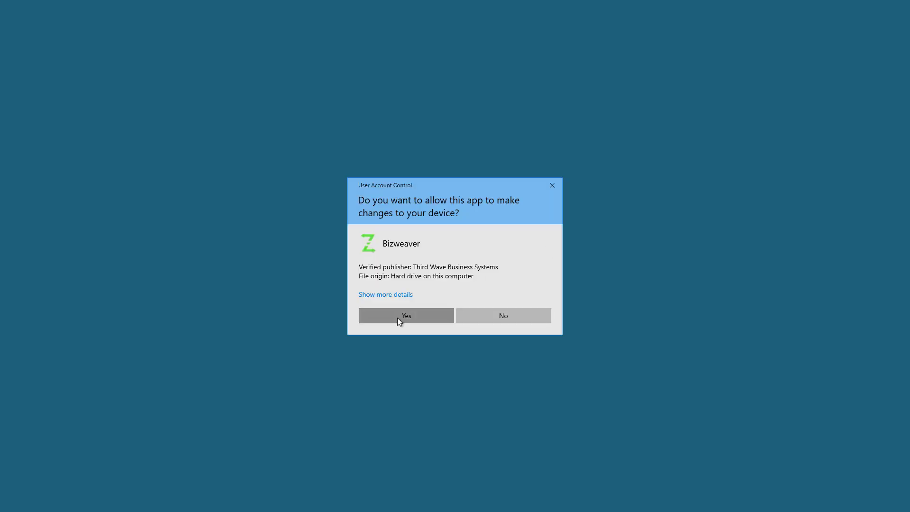
{"action": "left_click", "coordinate": [401, 317]}
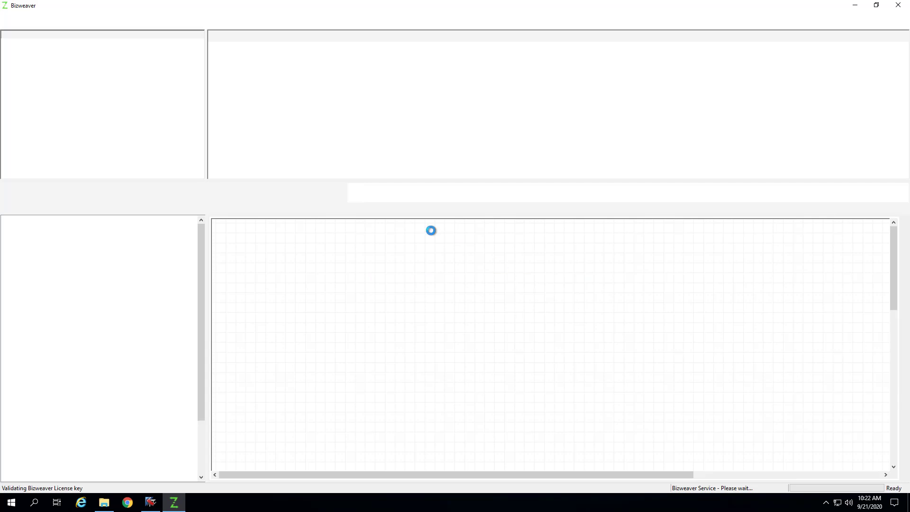
- Select the Delete Discount Group task in the Demo category and start a test run of it
{"action": "left_click", "coordinate": [34, 52]}
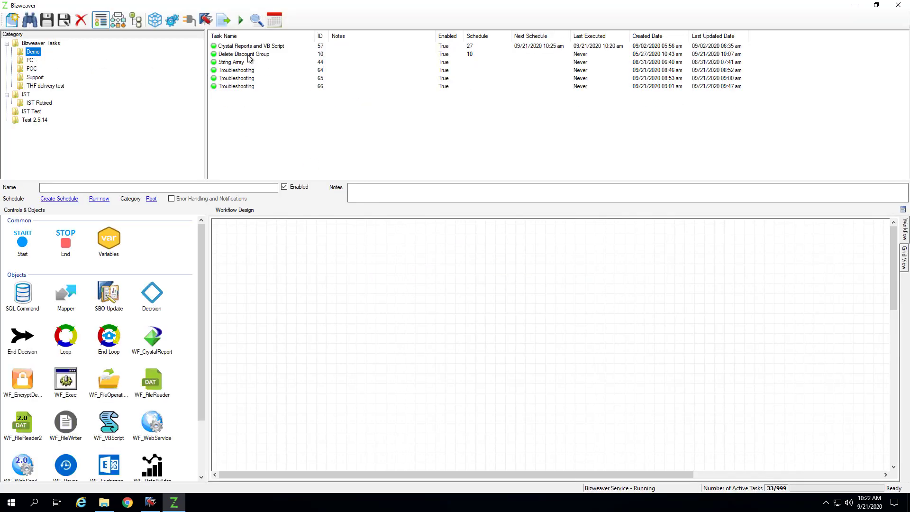
{"action": "left_click", "coordinate": [249, 54]}
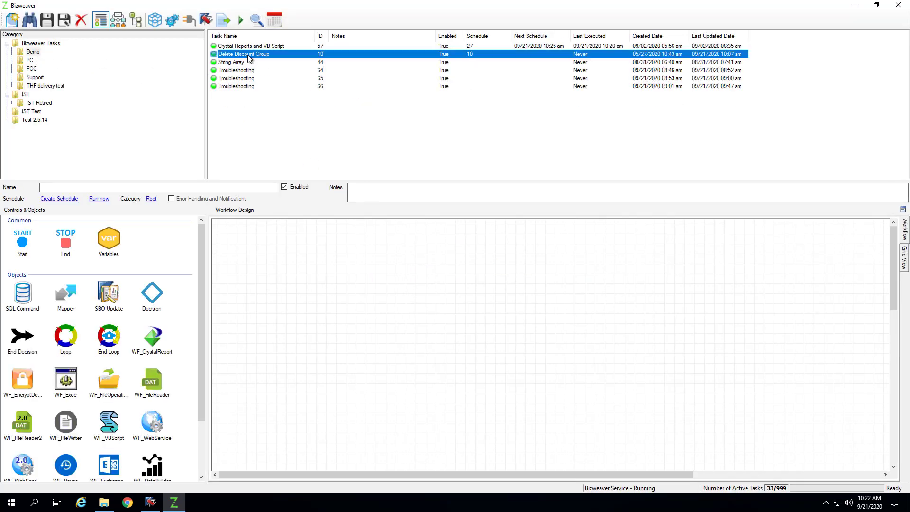
{"action": "left_click", "coordinate": [246, 22]}
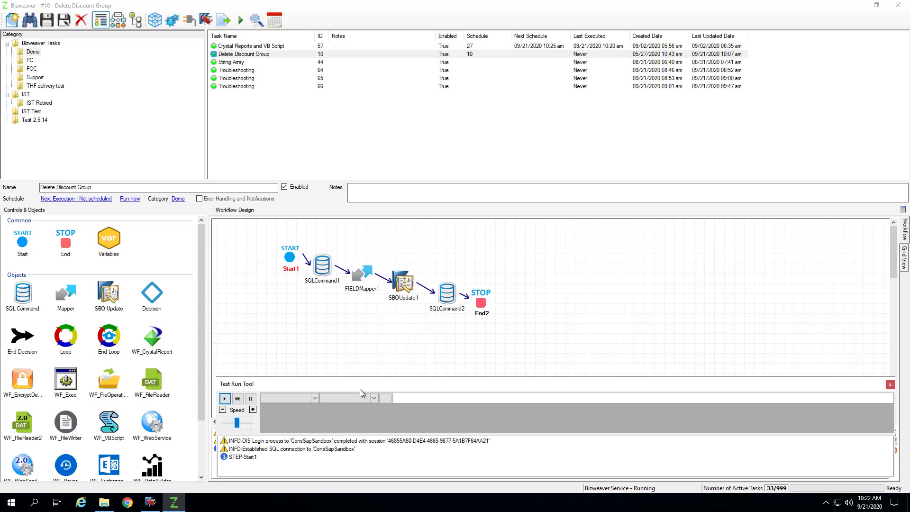
- Check the Windows Temp folder in File Explorer for the SM_OBS_DLL folder, and return to Bizweaver
{"action": "left_click", "coordinate": [104, 502]}
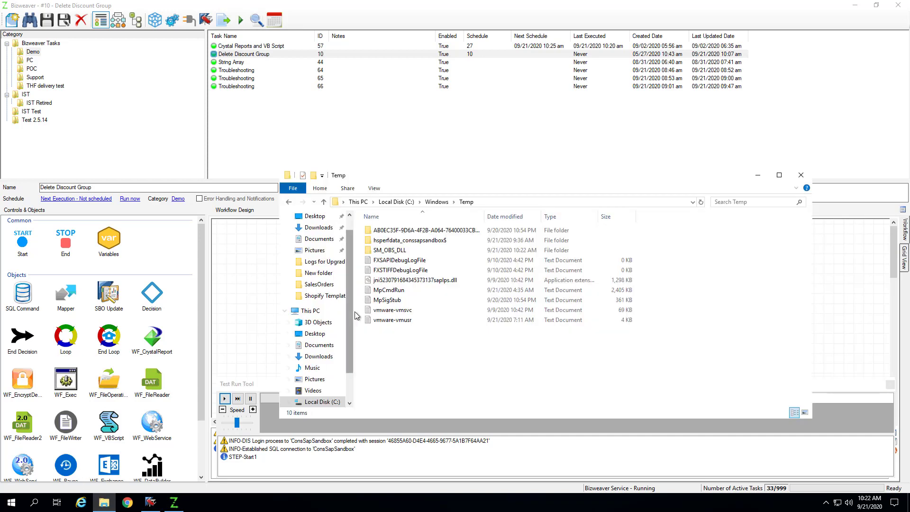
{"action": "left_click", "coordinate": [393, 247]}
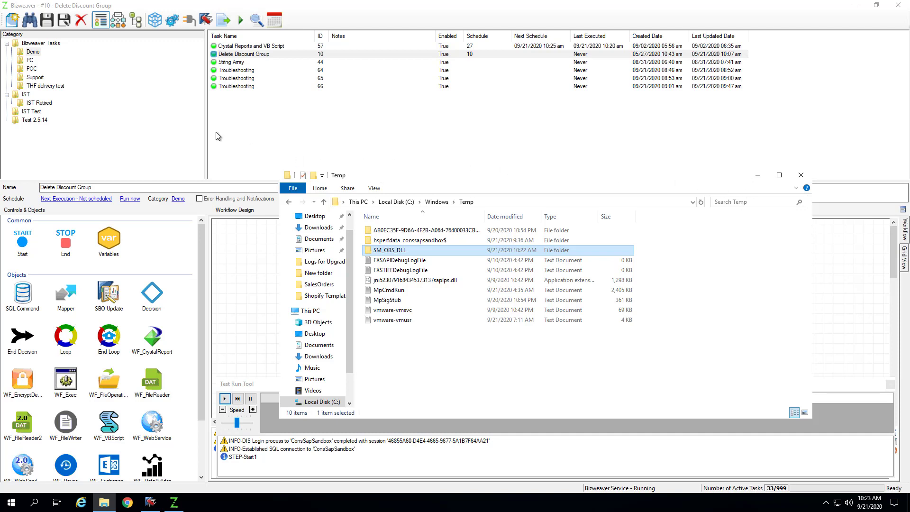
{"action": "left_click", "coordinate": [601, 463]}
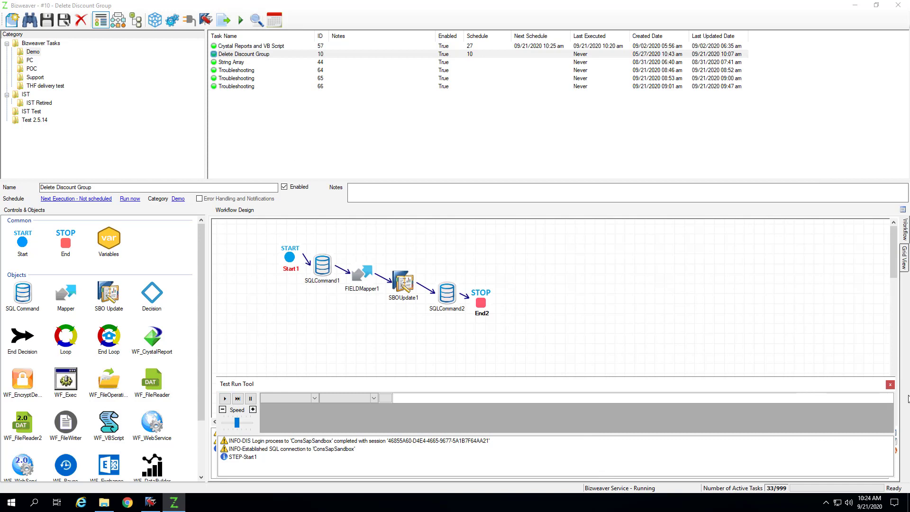
- Cancel the test run of the Delete Discount Group task and close the Test Run Tool
{"action": "left_click", "coordinate": [891, 384]}
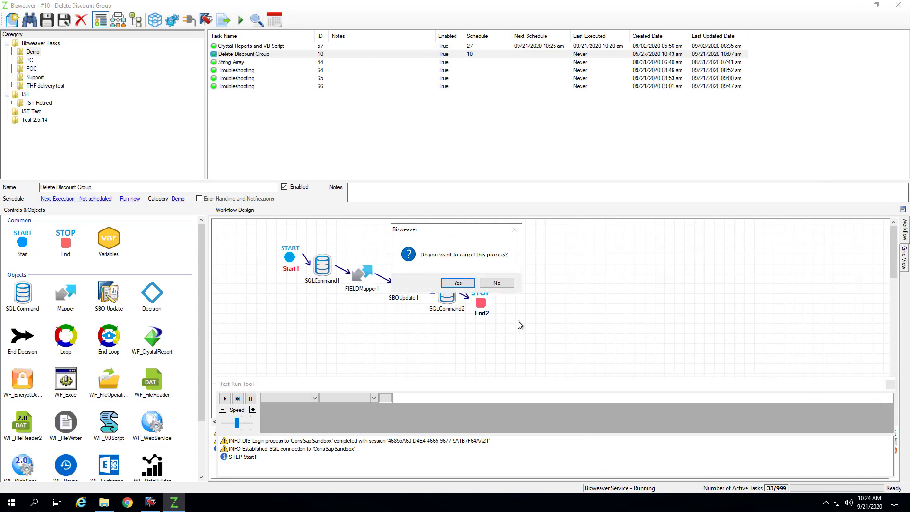
{"action": "left_click", "coordinate": [456, 285]}
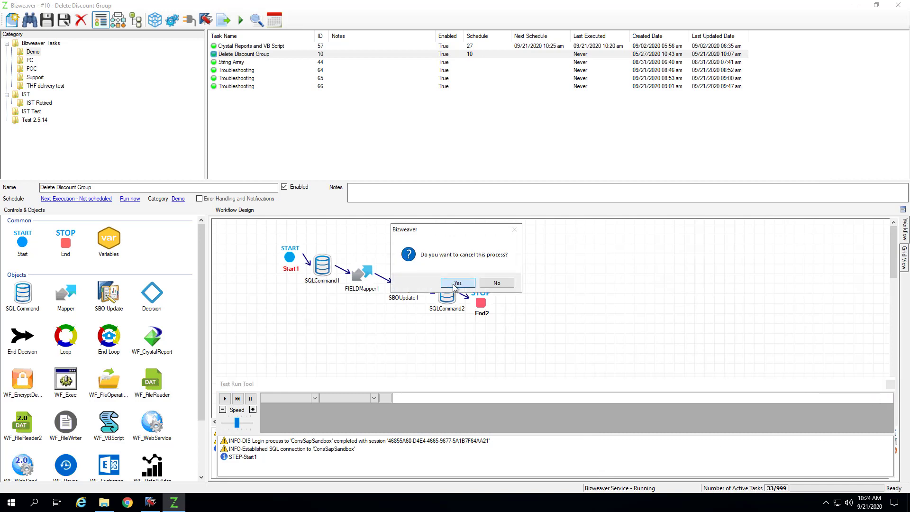
{"action": "left_click", "coordinate": [890, 385]}
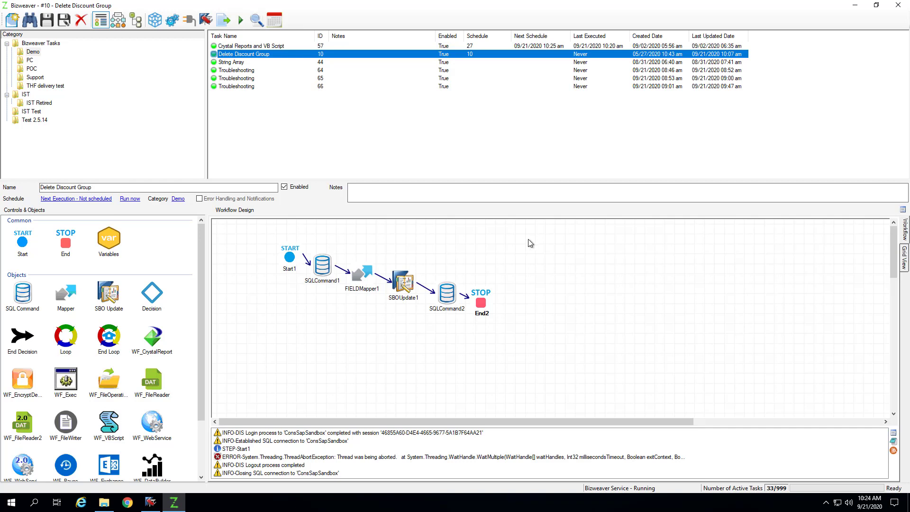
- Open a new File Explorer window, go to the network path \\conssapsandbox and open its B1_SHR share
{"action": "mouse_move", "coordinate": [106, 504]}
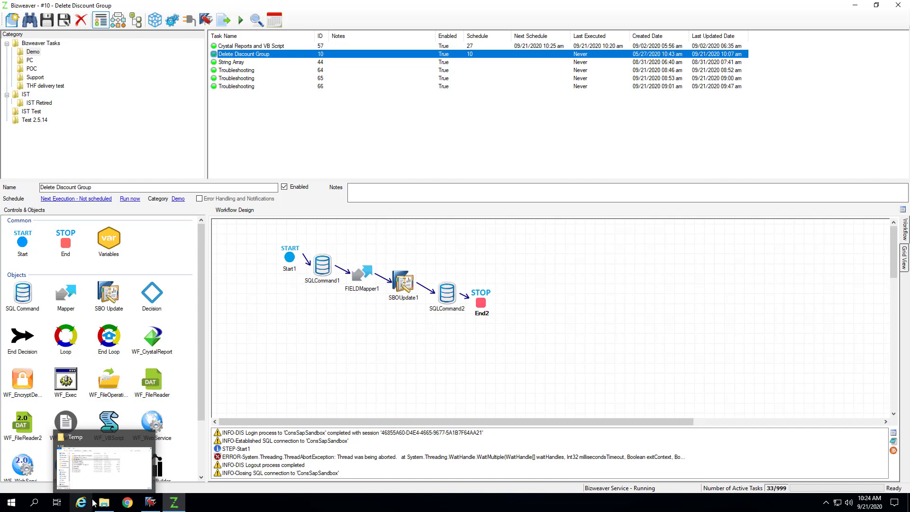
{"action": "right_click", "coordinate": [105, 503]}
{"action": "left_click", "coordinate": [83, 451]}
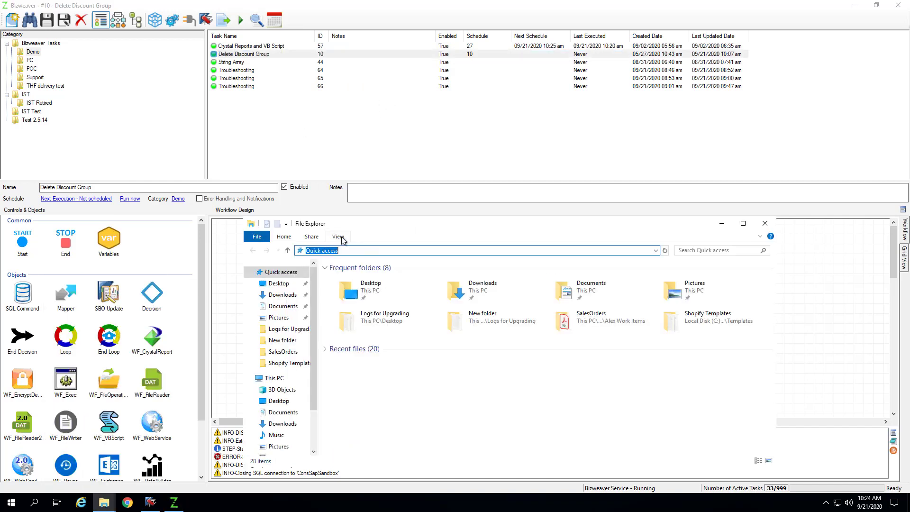
{"action": "type", "text": "\\\\"}
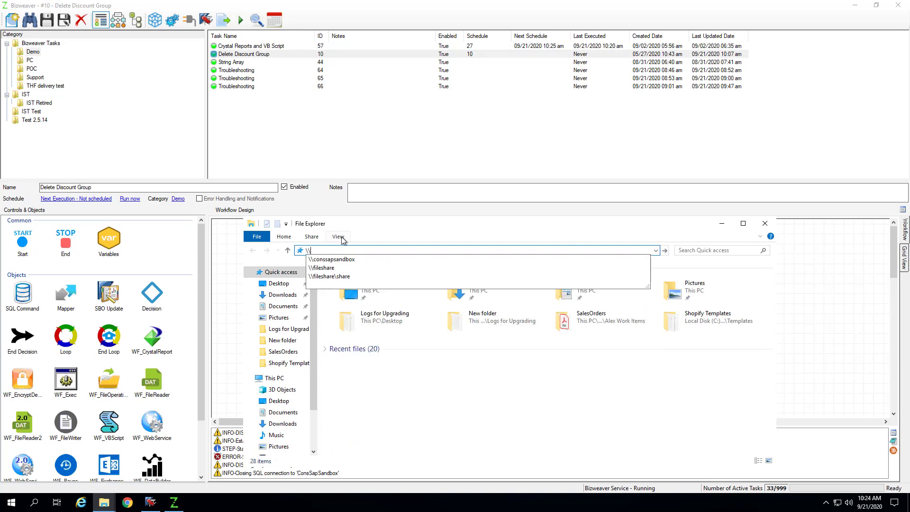
{"action": "type", "text": "cons"}
{"action": "key", "text": "Down"}
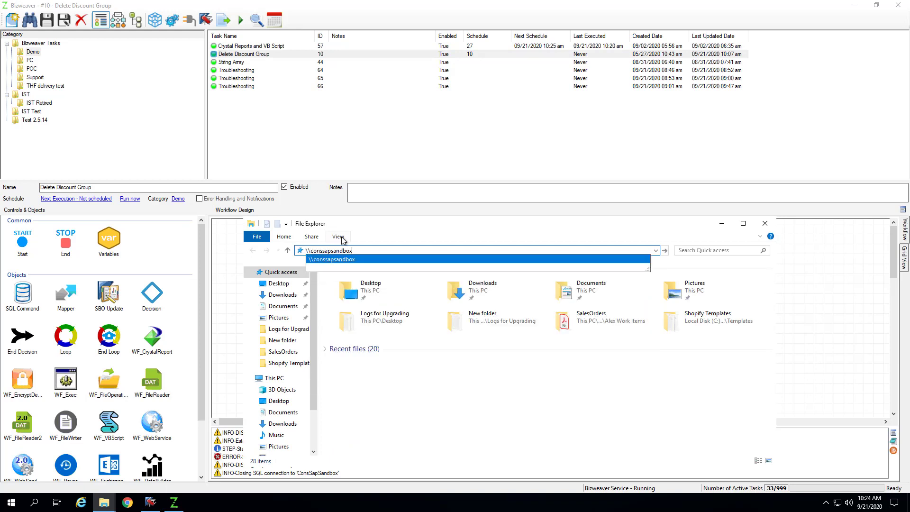
{"action": "key", "text": "Return"}
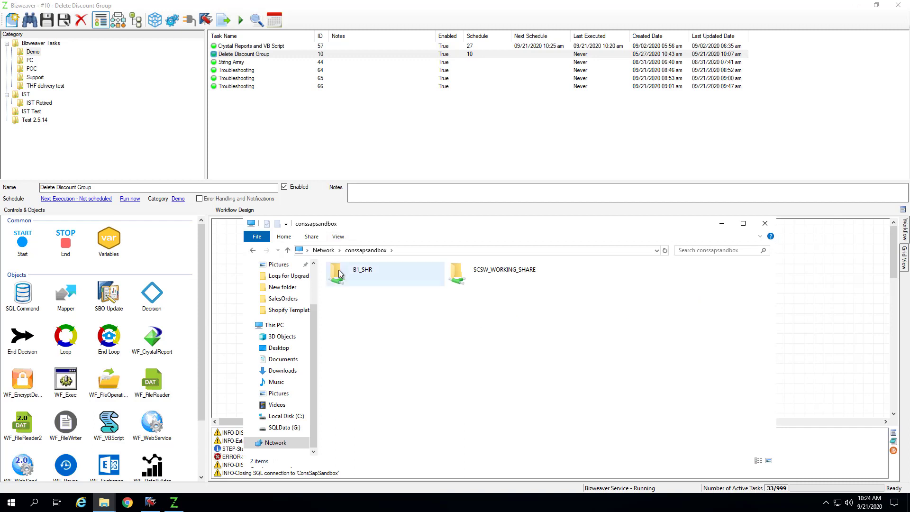
{"action": "double_click", "coordinate": [367, 274]}
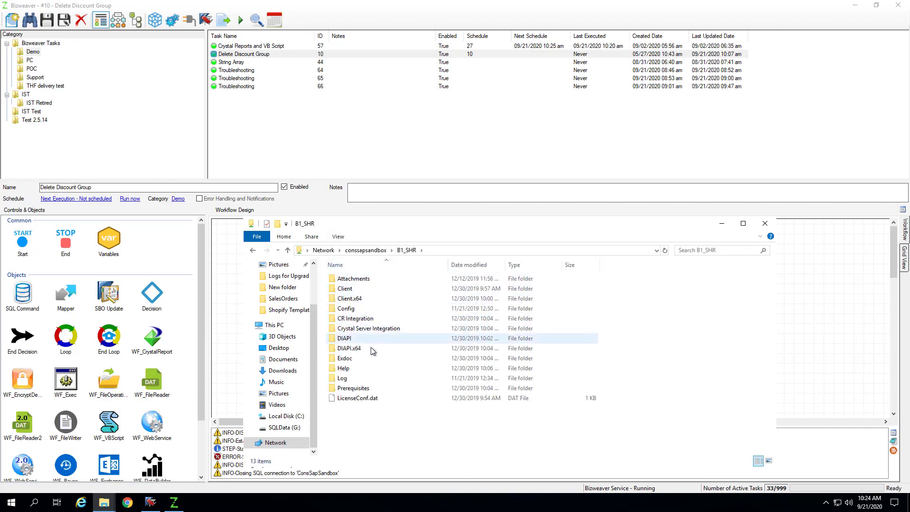
- Examine the DIAPI.x64, DIAPI, Prerequisites and Config folders in the B1_SHR share
{"action": "left_click", "coordinate": [351, 350]}
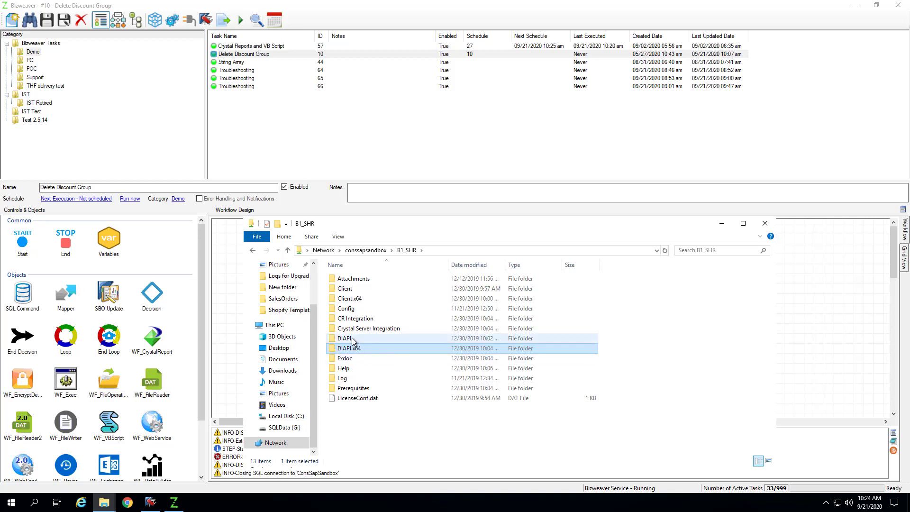
{"action": "left_click", "coordinate": [353, 338]}
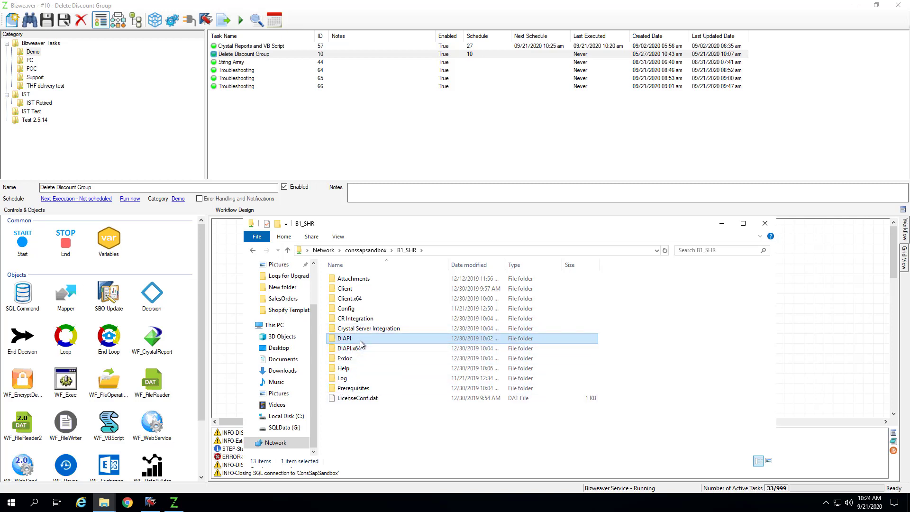
{"action": "left_click", "coordinate": [357, 388]}
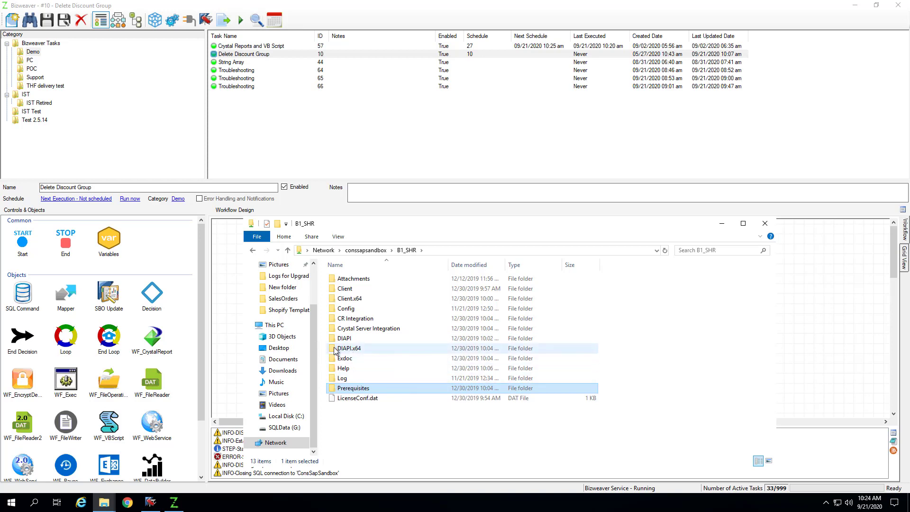
{"action": "mouse_move", "coordinate": [327, 354]}
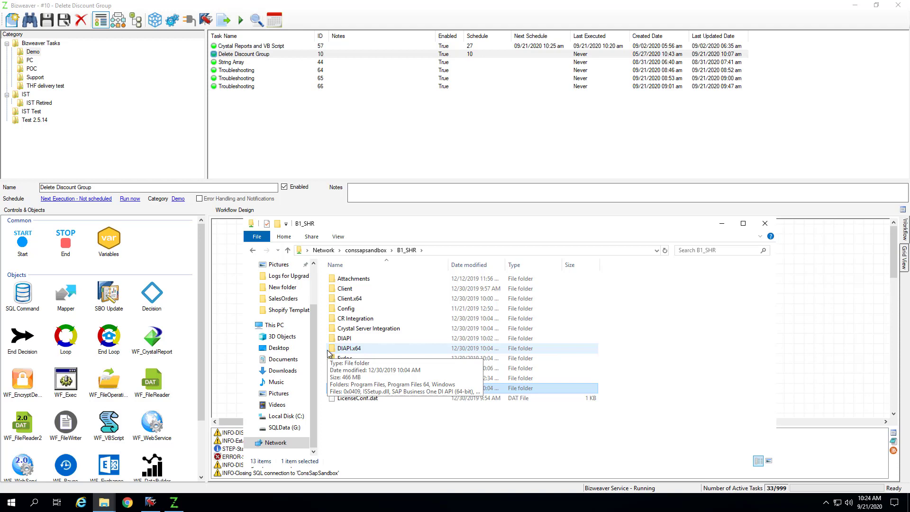
{"action": "mouse_move", "coordinate": [374, 315]}
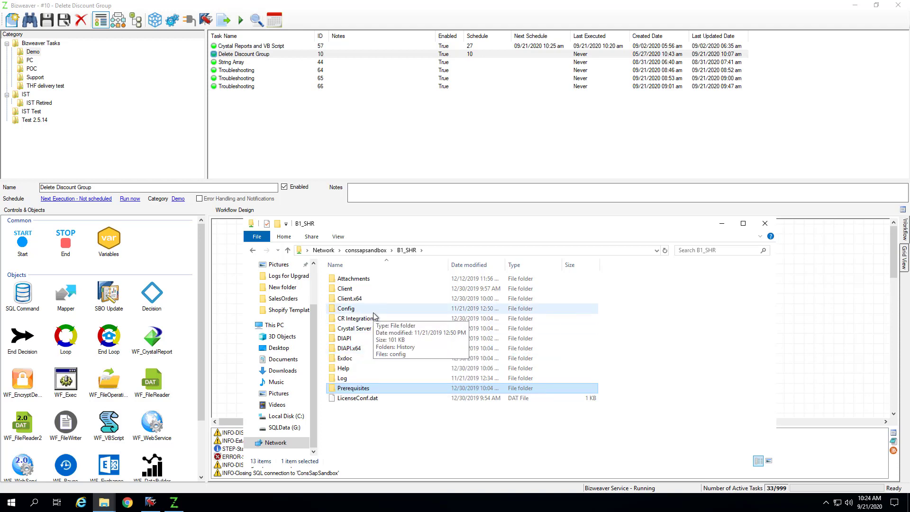